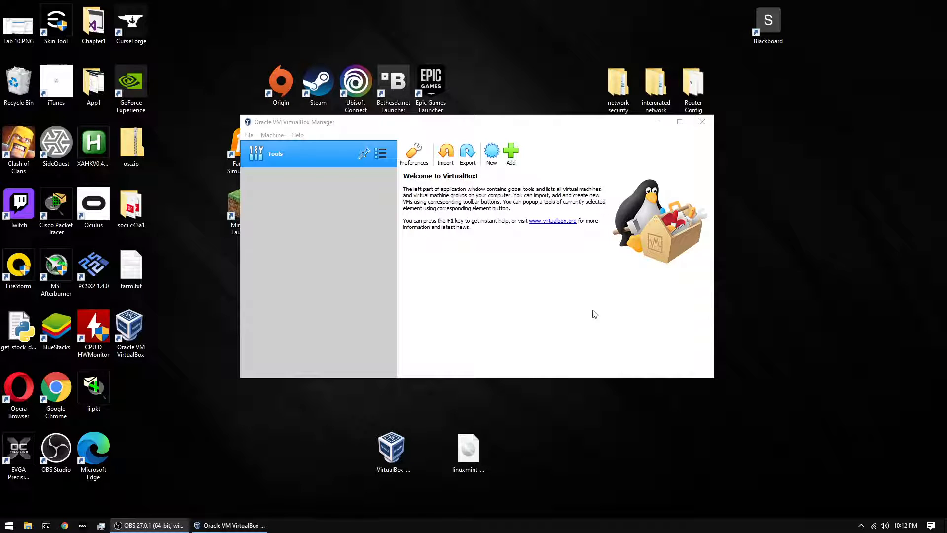
- Create a new machine named Linux Mint with version Ubuntu (64-bit)
left_click(491, 157)
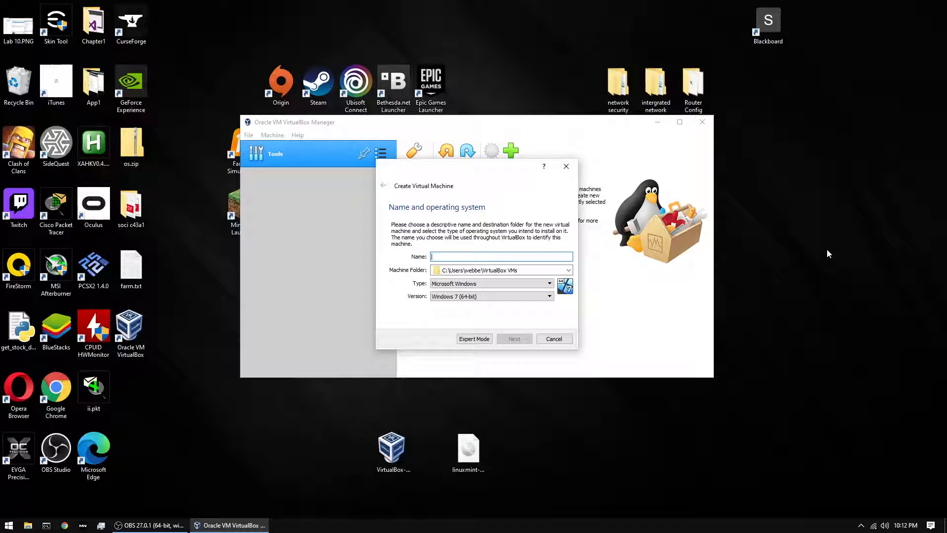
type("Linux Mint")
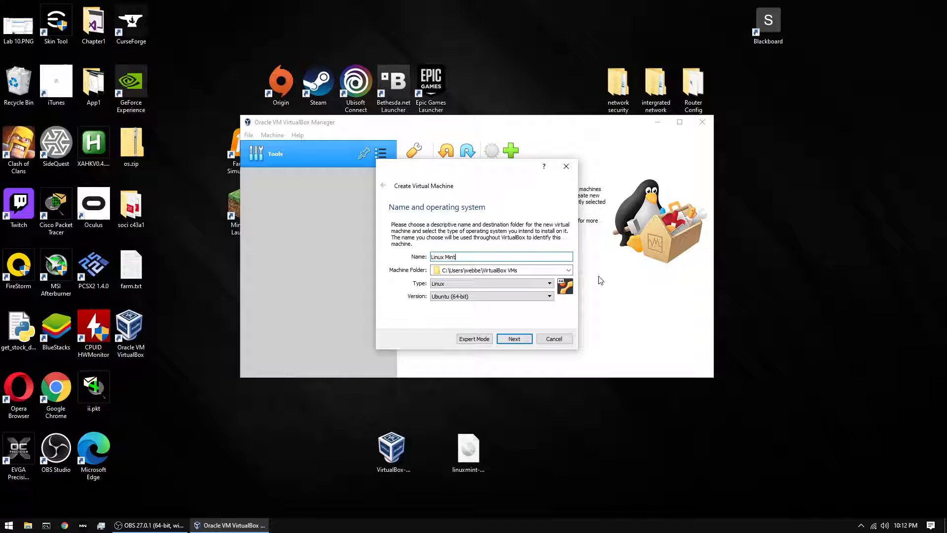
left_click(549, 296)
scroll(493, 325, "up", 4)
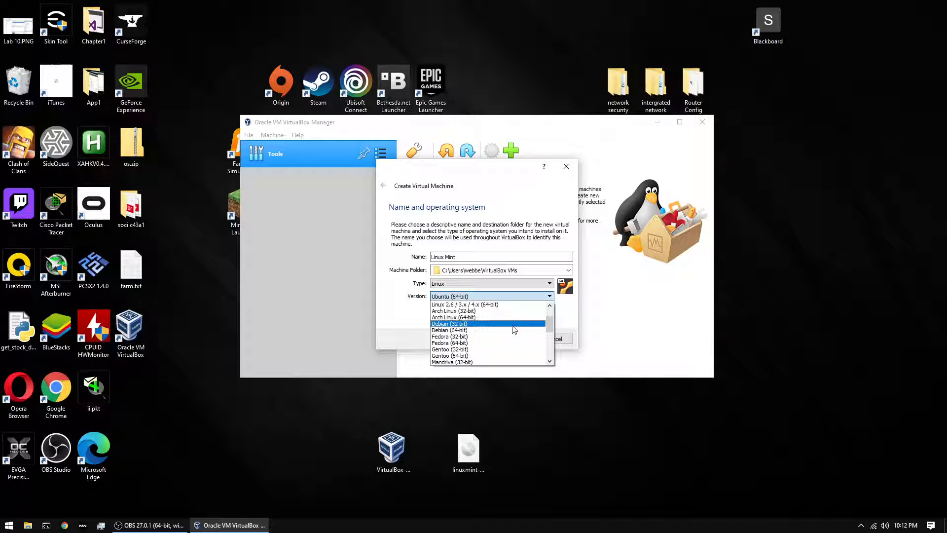
left_click(514, 330)
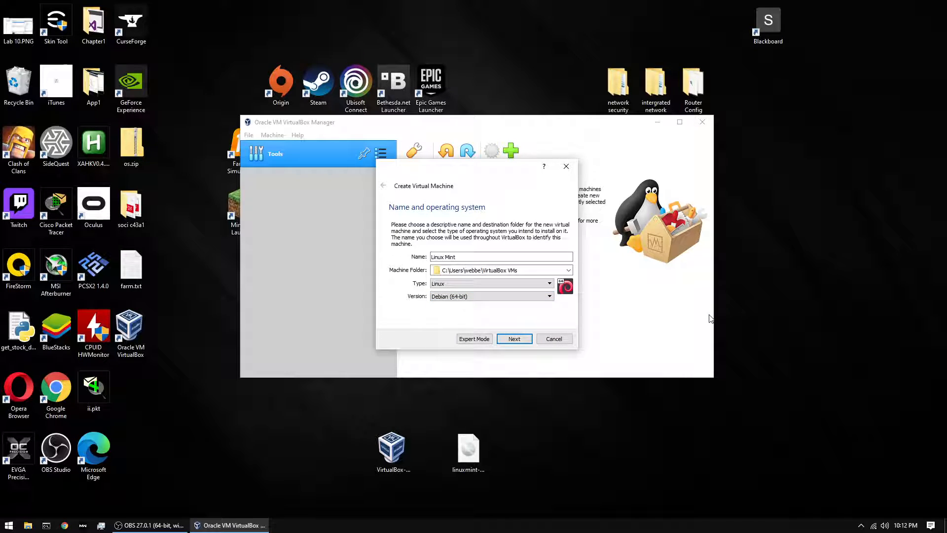
left_click(511, 298)
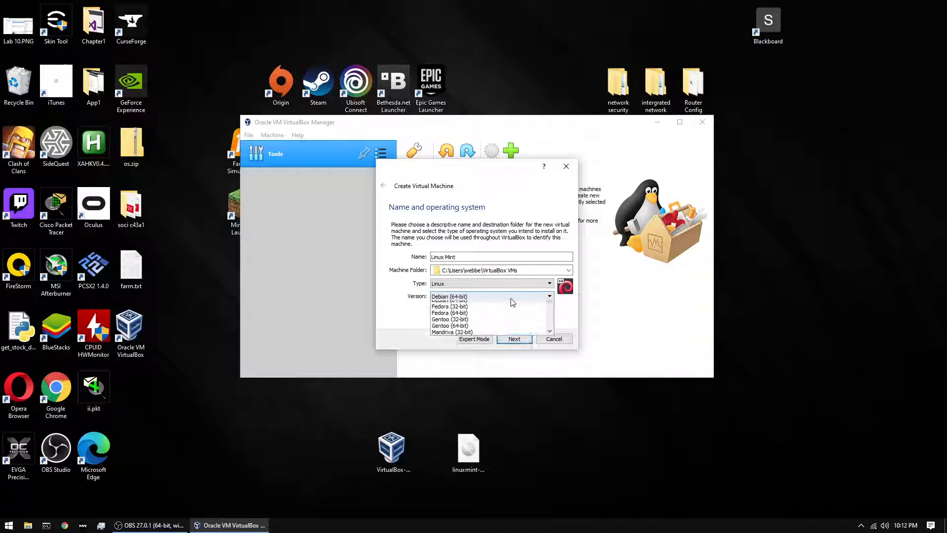
scroll(493, 321, "down", 3)
left_click(488, 336)
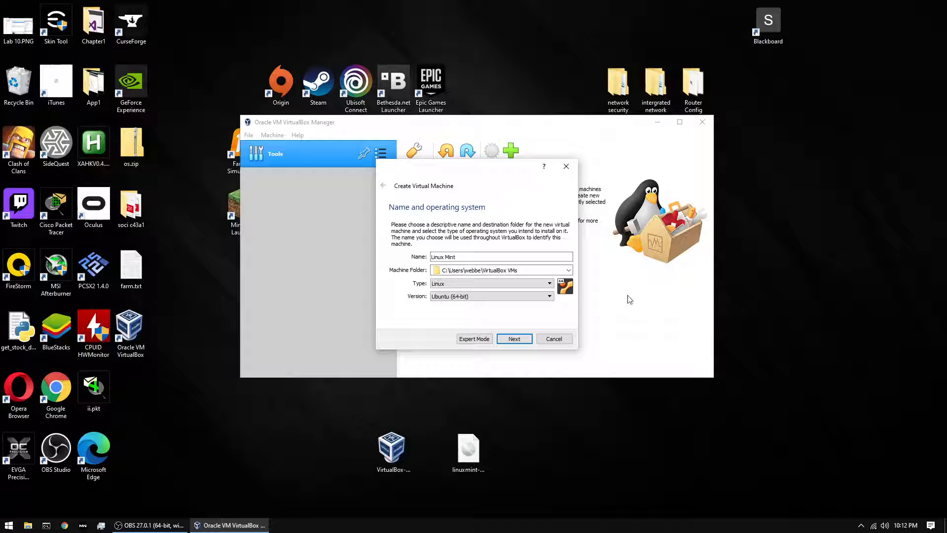
left_click(514, 339)
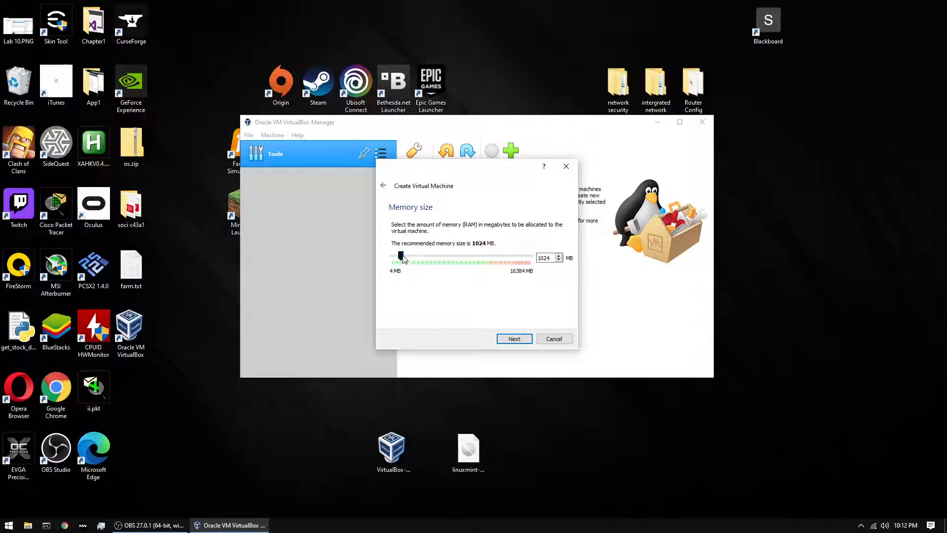
- Raise the machine's memory from 4096 MB to 8487 MB
left_click_drag(400, 256, 429, 260)
left_click(441, 257)
left_click_drag(431, 257, 465, 267)
left_click(510, 339)
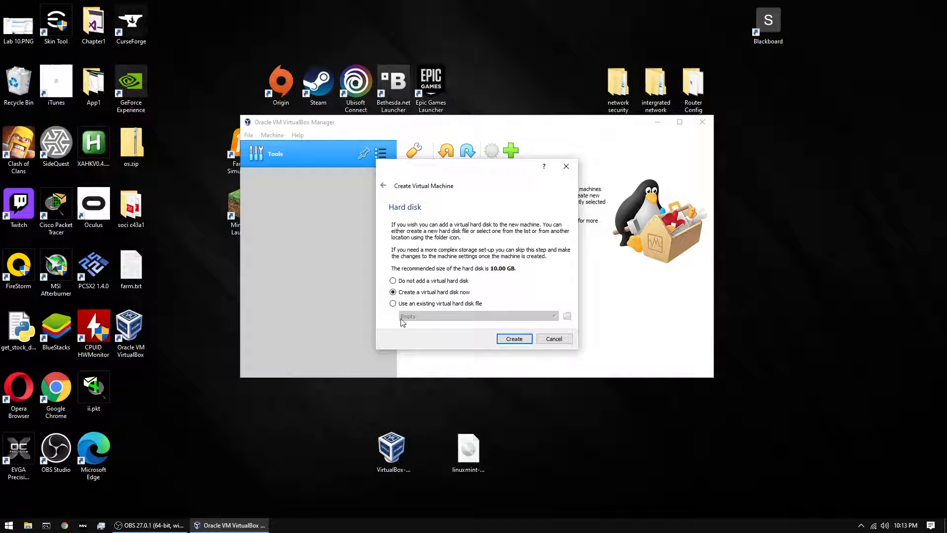
- Create a dynamically allocated 10 GB VHD virtual hard disk for the machine
left_click(522, 340)
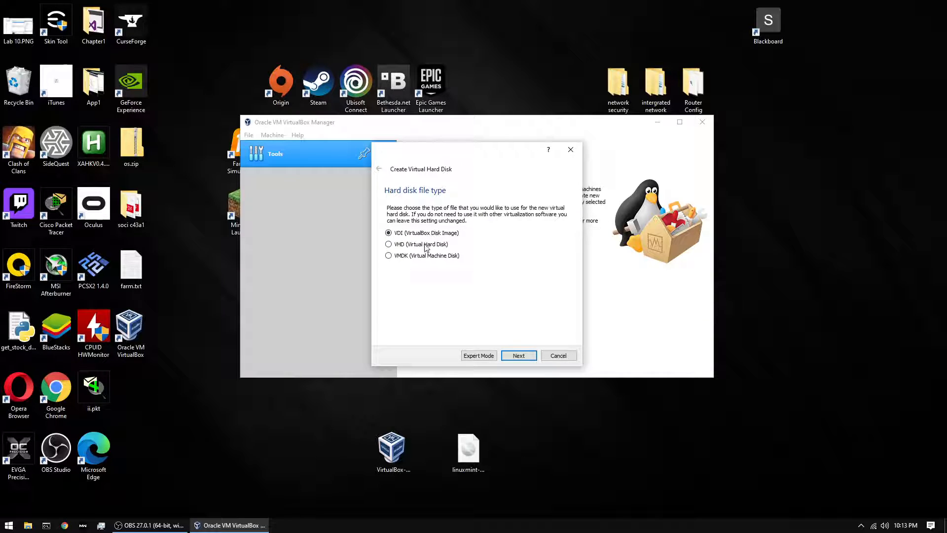
left_click(518, 355)
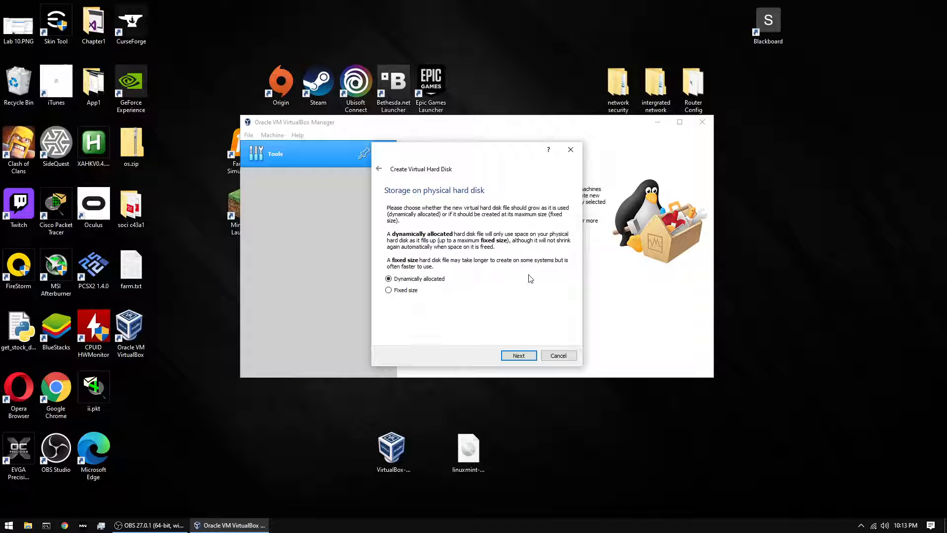
left_click(518, 355)
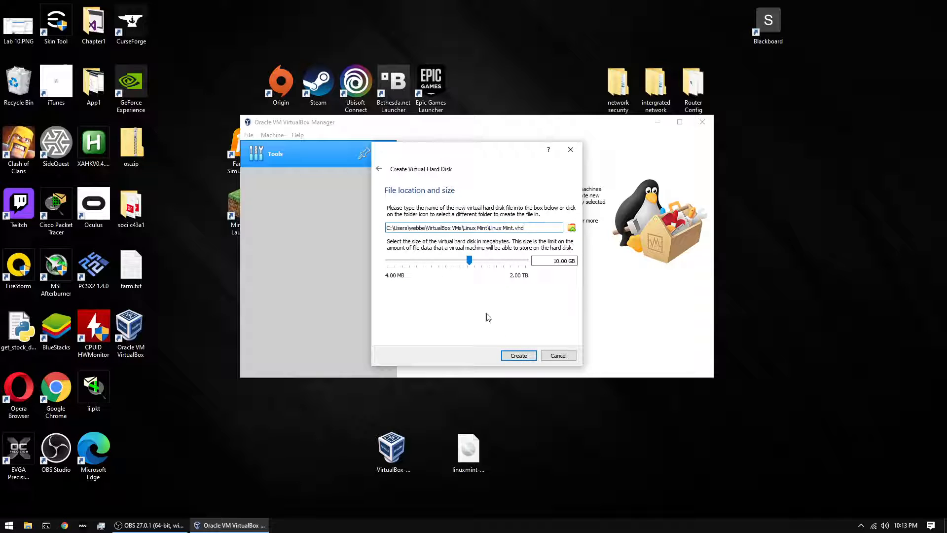
left_click(518, 356)
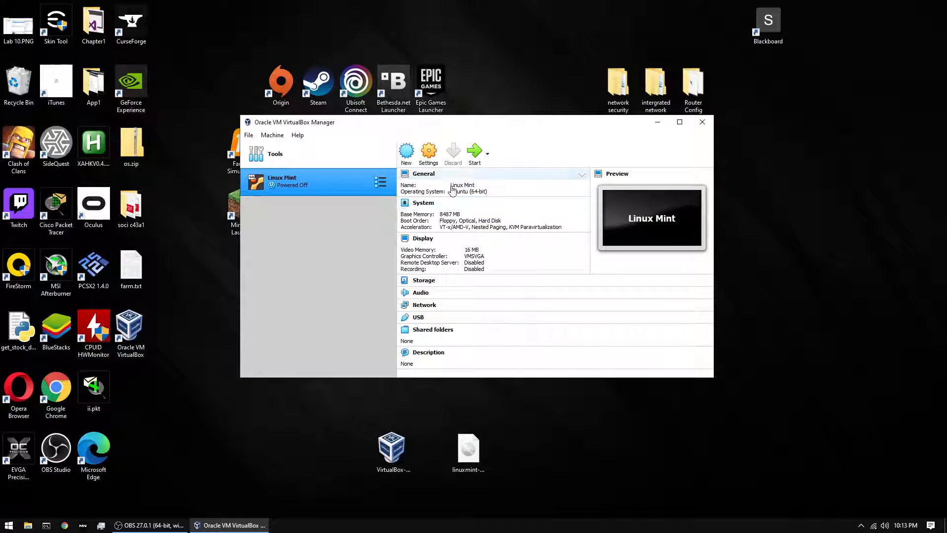
- Attach network Adapter 1 as Bridged Adapter on the Intel Wi-Fi 6 AX200 card
left_click(429, 154)
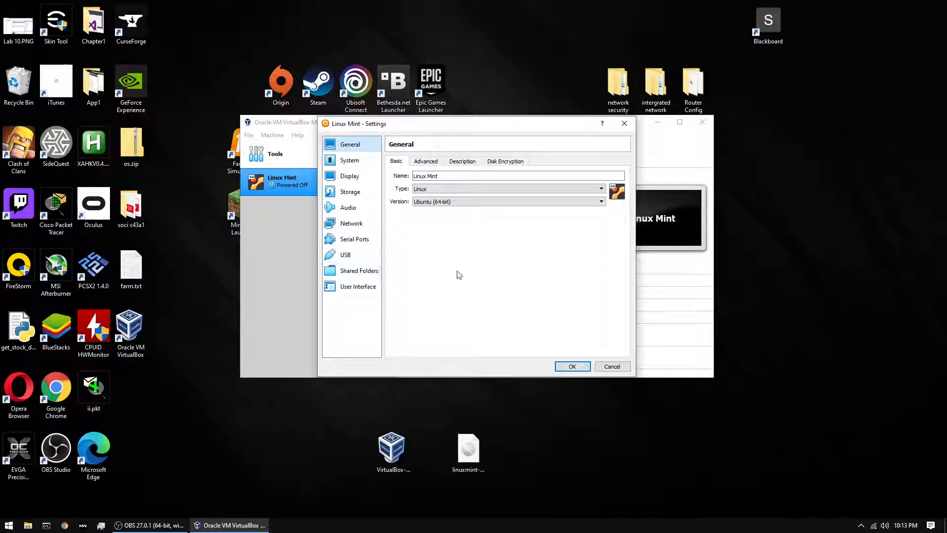
left_click(351, 224)
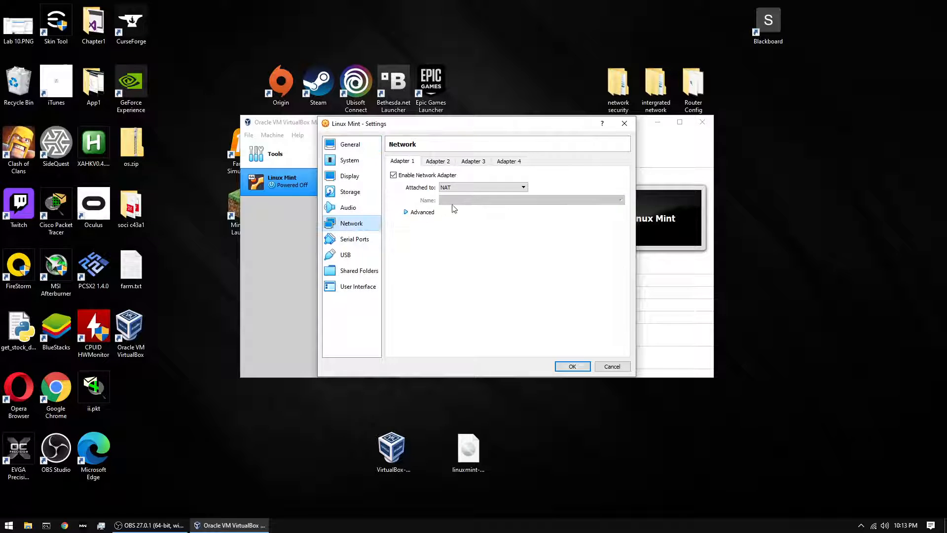
left_click(468, 187)
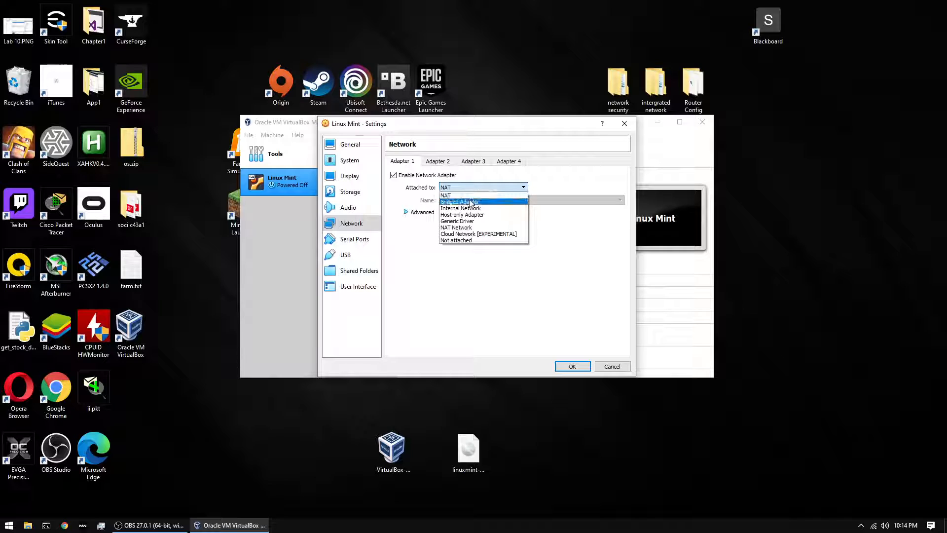
left_click(472, 202)
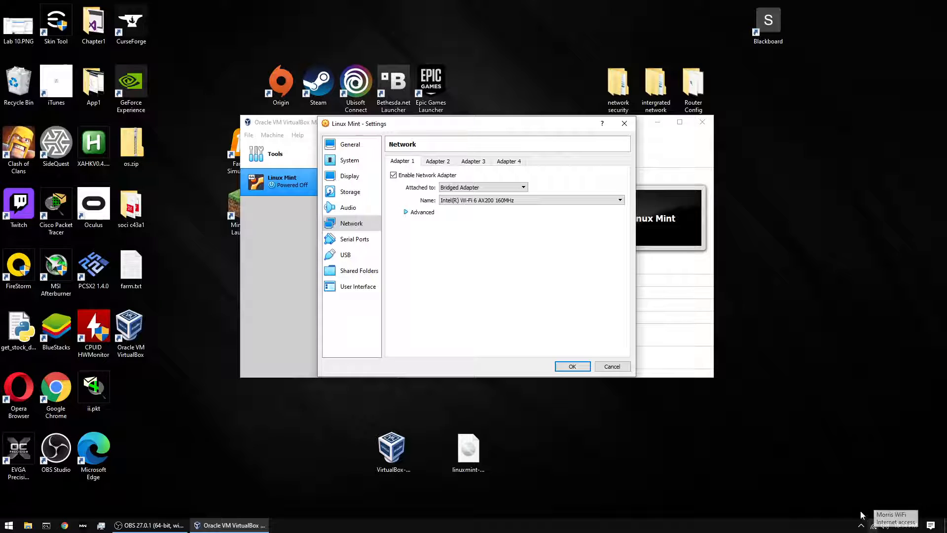
left_click(573, 366)
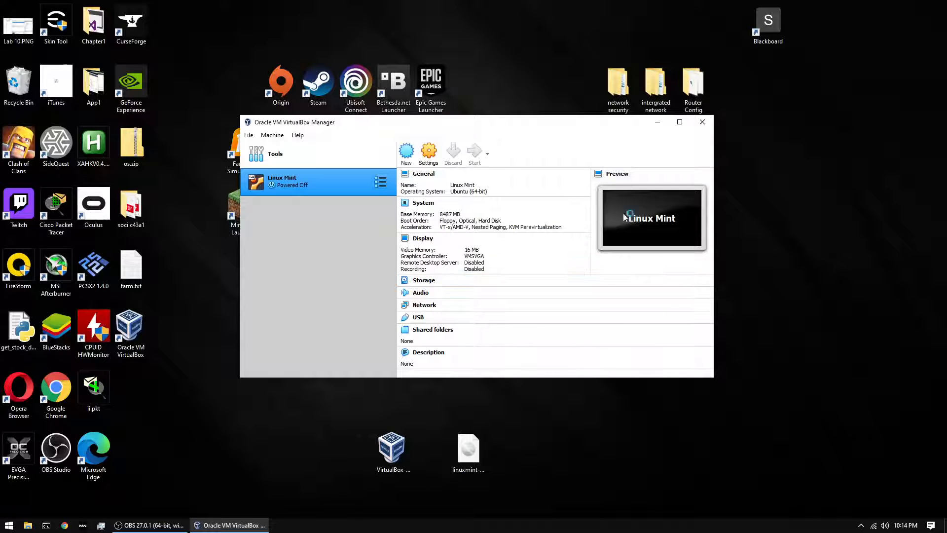
- Choose linuxmint-20-cinnamon-64bit.iso from the Desktop as the start-up disk and boot the VM
left_click(476, 304)
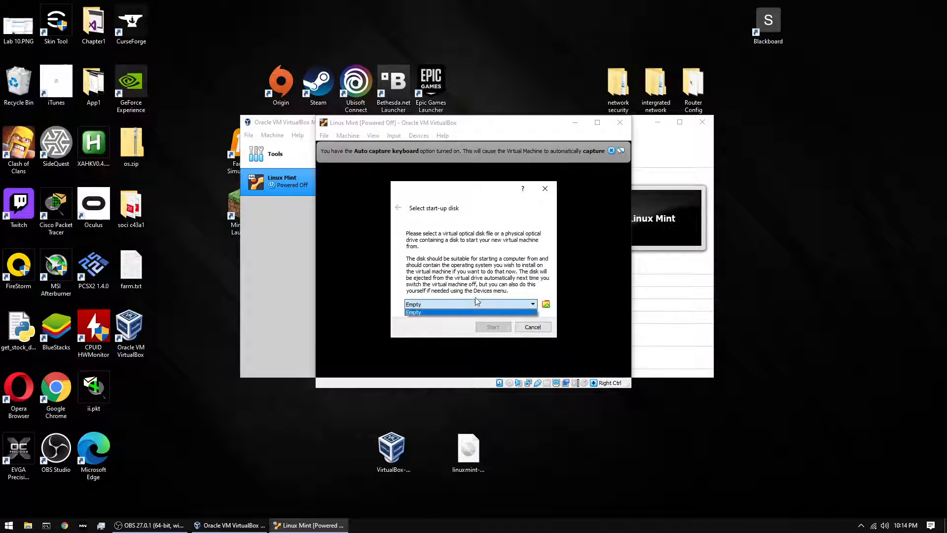
left_click(540, 309)
left_click(546, 304)
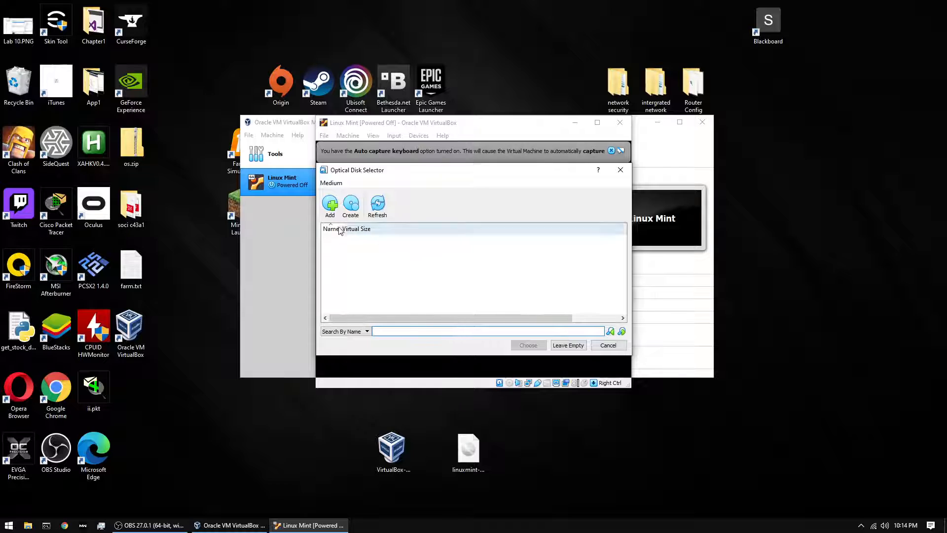
left_click(330, 204)
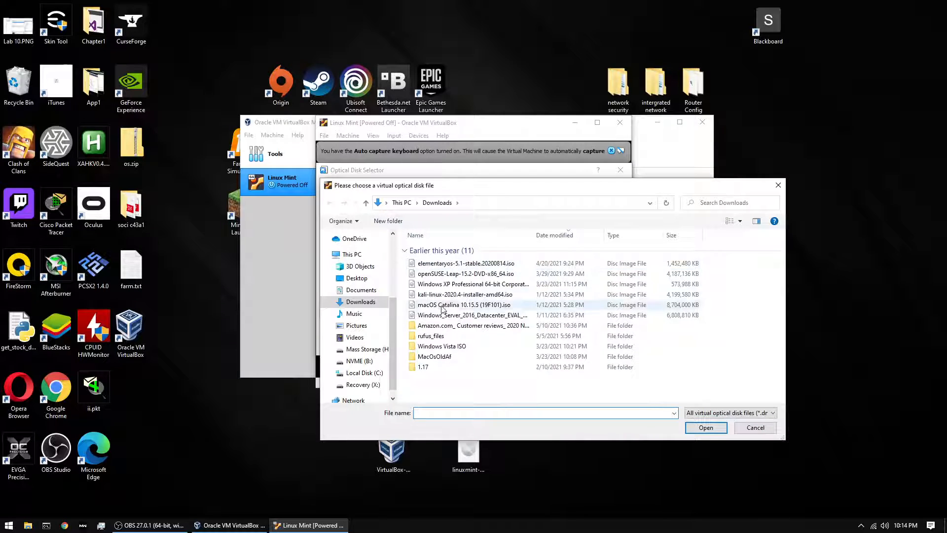
scroll(363, 272, "up", 4)
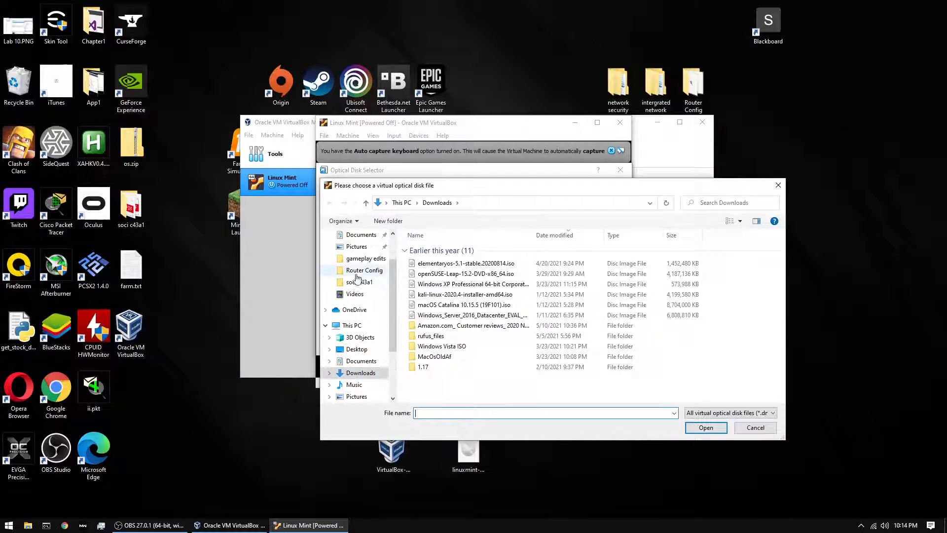
left_click(356, 254)
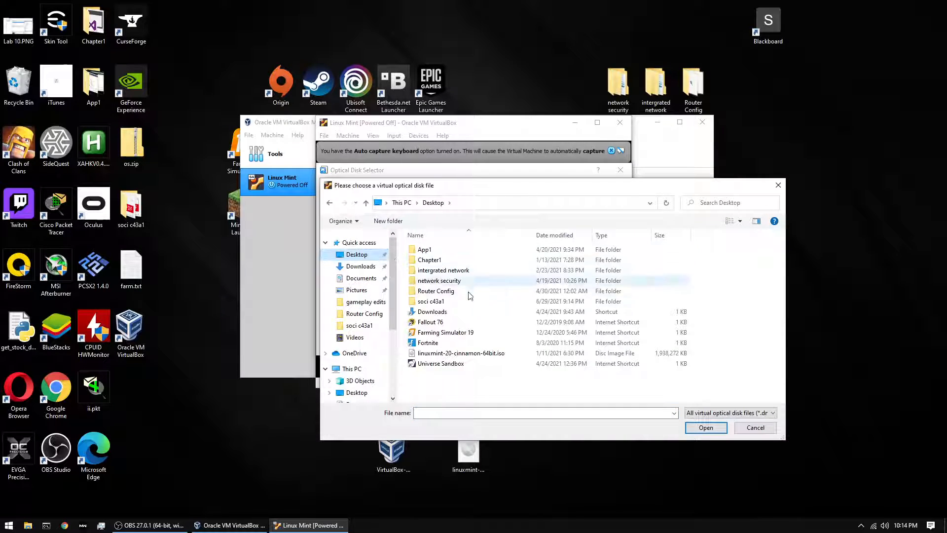
double_click(464, 353)
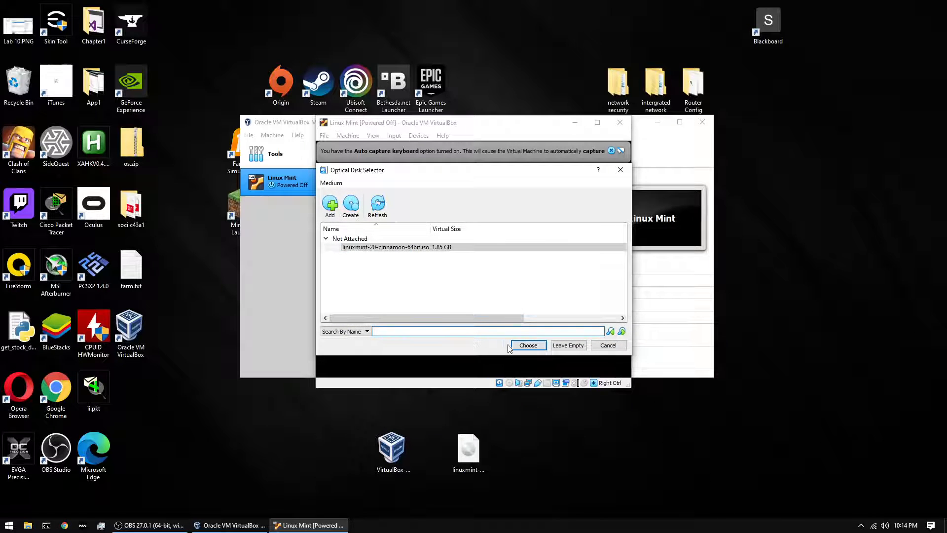
left_click(529, 345)
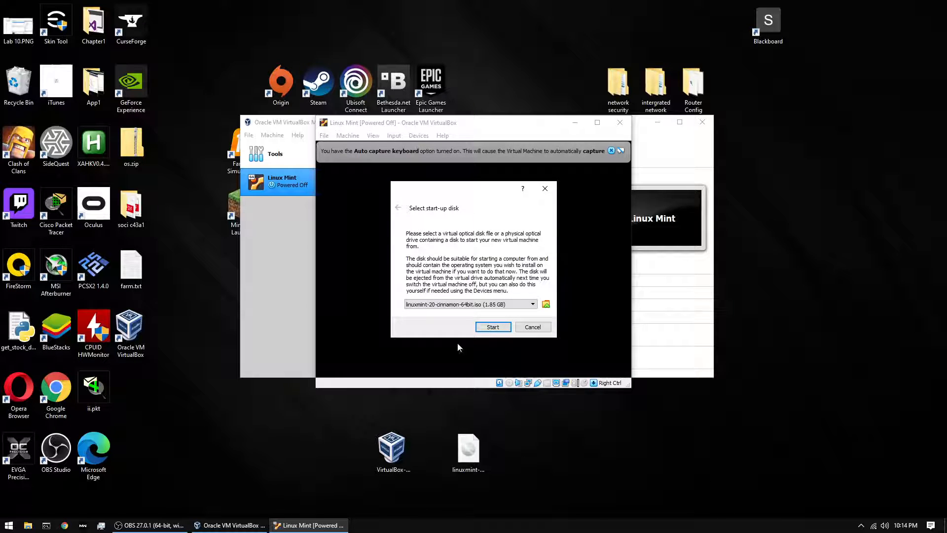
left_click(492, 328)
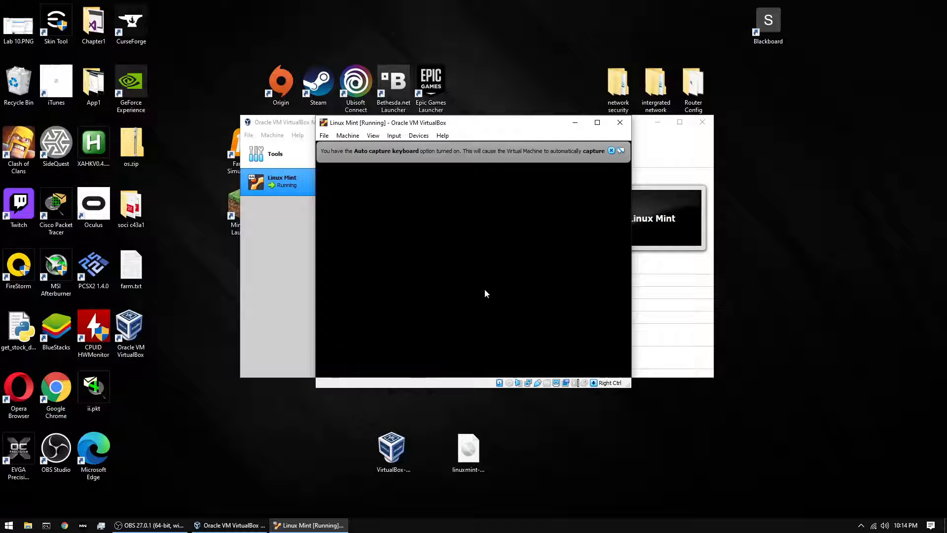
- Dismiss the auto-capture, mouse-integration and Connection Established notices, then widen the VM window
left_click(612, 151)
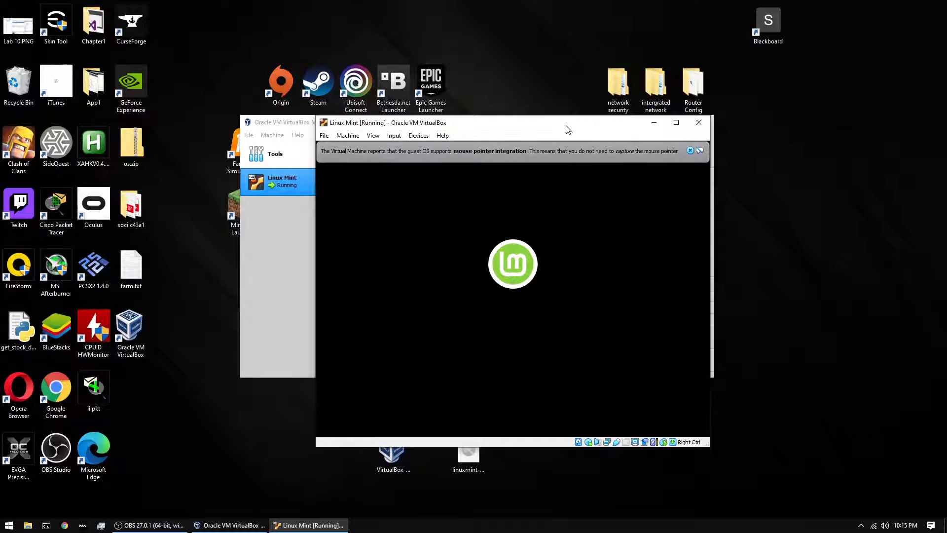
left_click(690, 151)
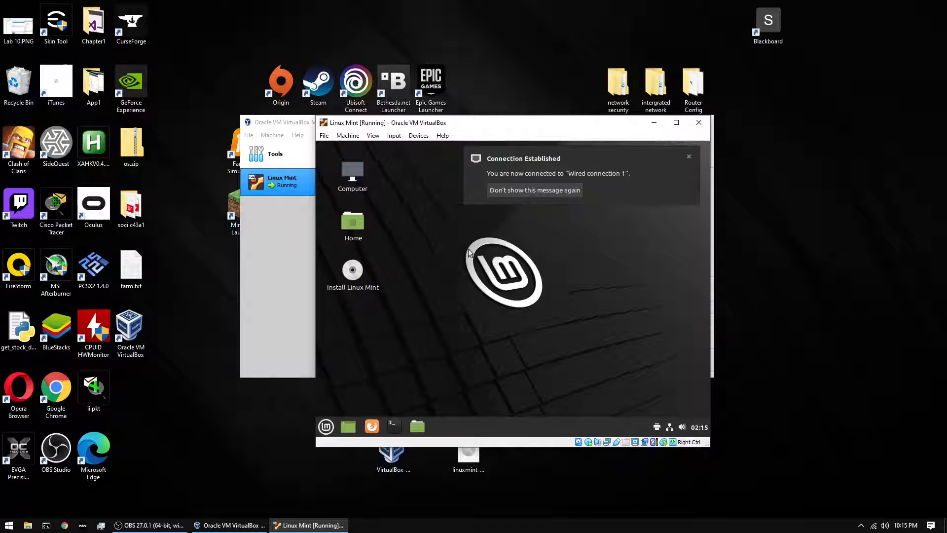
left_click(690, 158)
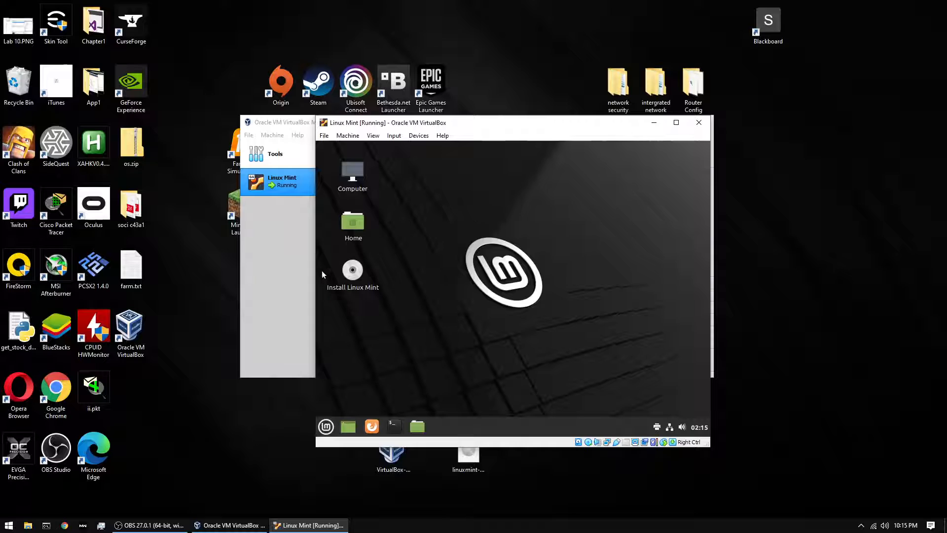
left_click_drag(314, 270, 133, 272)
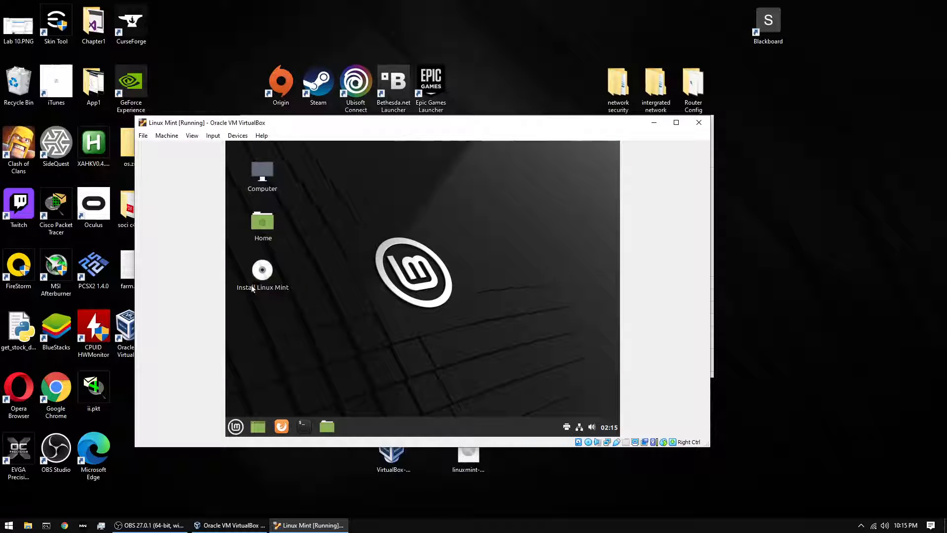
- Launch Install Linux Mint and accept English language and the English (US) keyboard layout
left_click(265, 276)
double_click(264, 279)
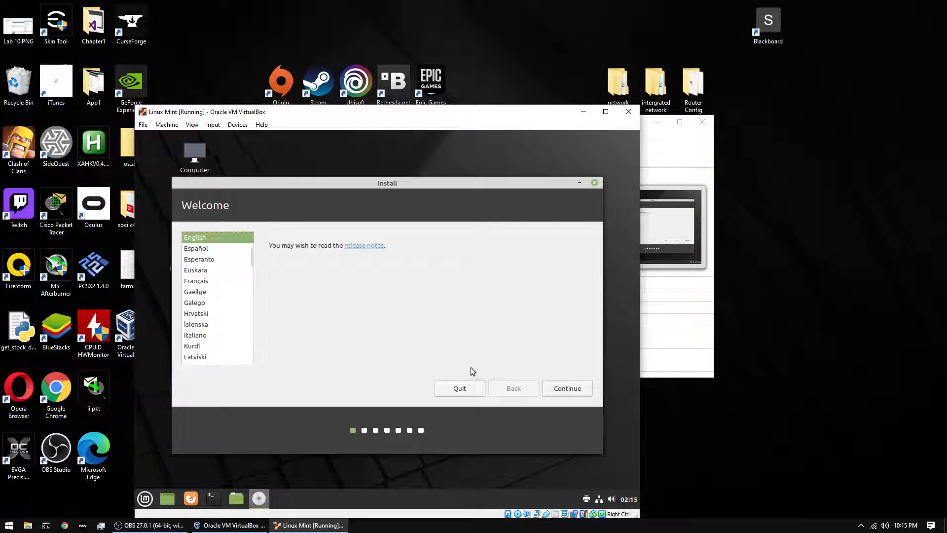
left_click(576, 390)
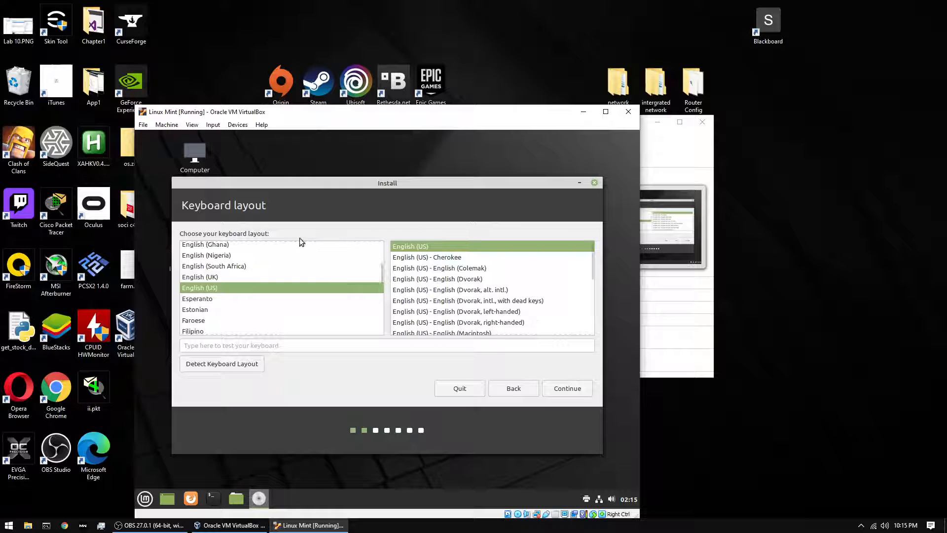
left_click(568, 390)
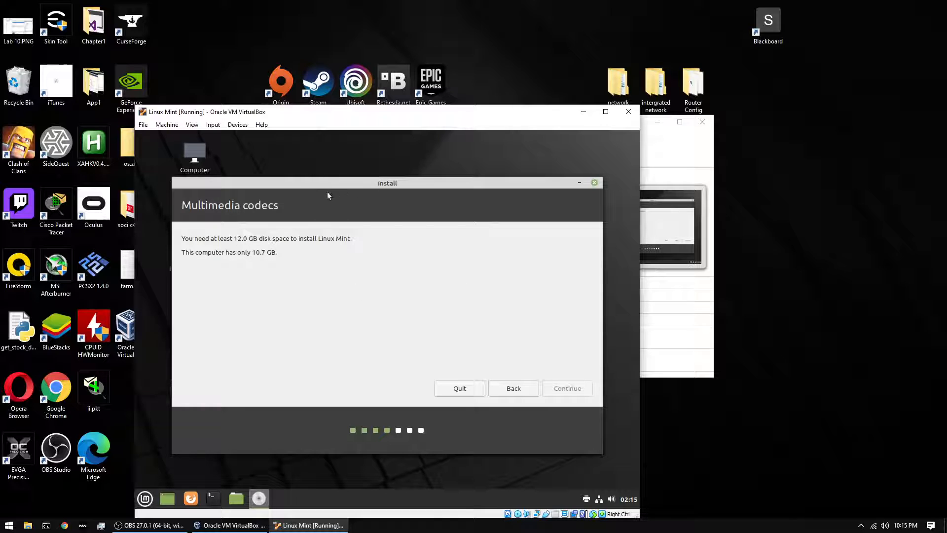
- Move the VM and Manager windows aside to check Storage, then maximize the VM window
mouse_move(330, 180)
left_mouse_down()
mouse_move(414, 193)
mouse_move(339, 170)
left_mouse_up()
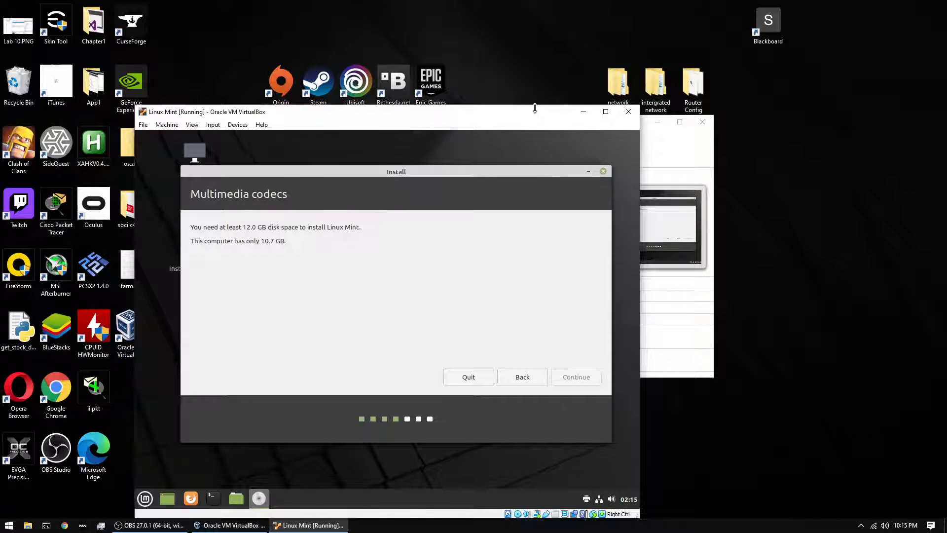
left_click_drag(558, 109, 665, 87)
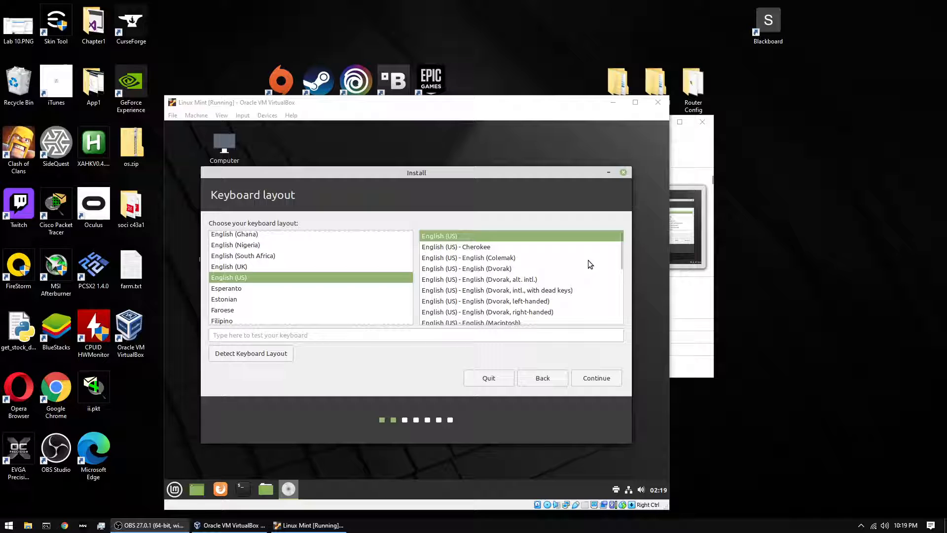
left_click_drag(577, 103, 586, 332)
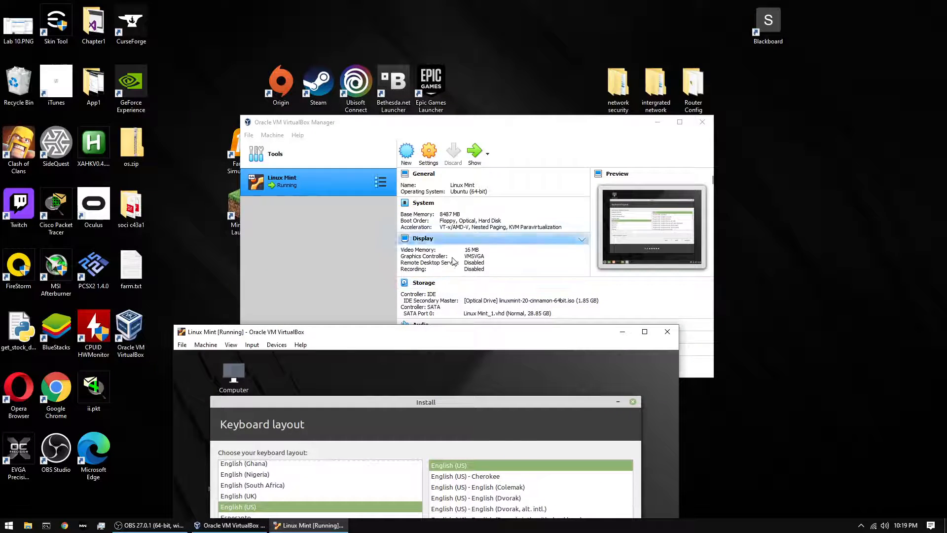
left_click_drag(507, 124, 515, 93)
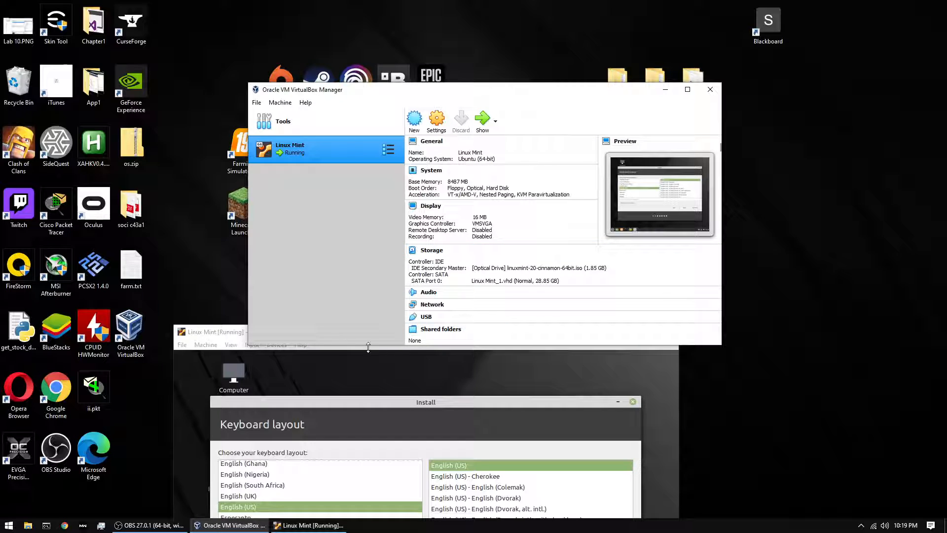
double_click(214, 334)
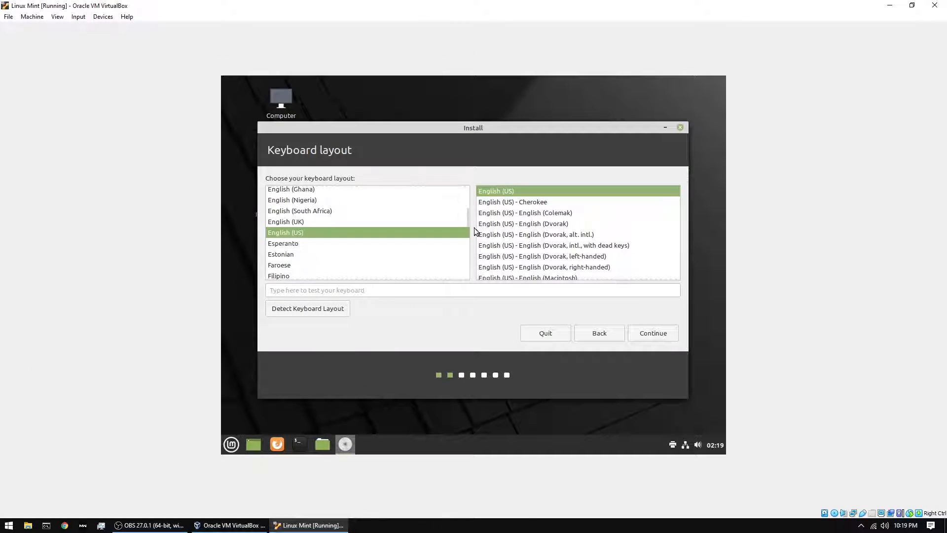
- Enable multimedia codecs, choose Erase disk and install, and confirm writing changes to disk
left_click(669, 333)
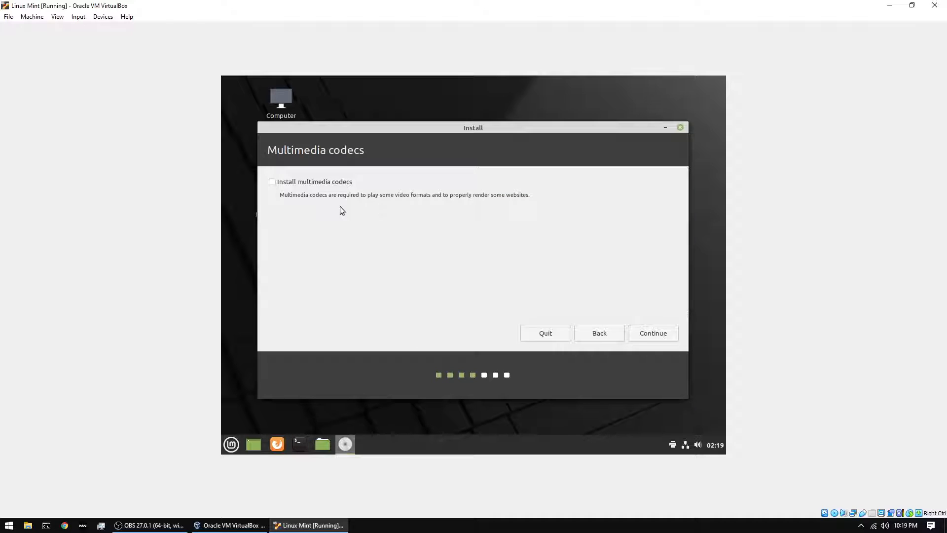
left_click(339, 186)
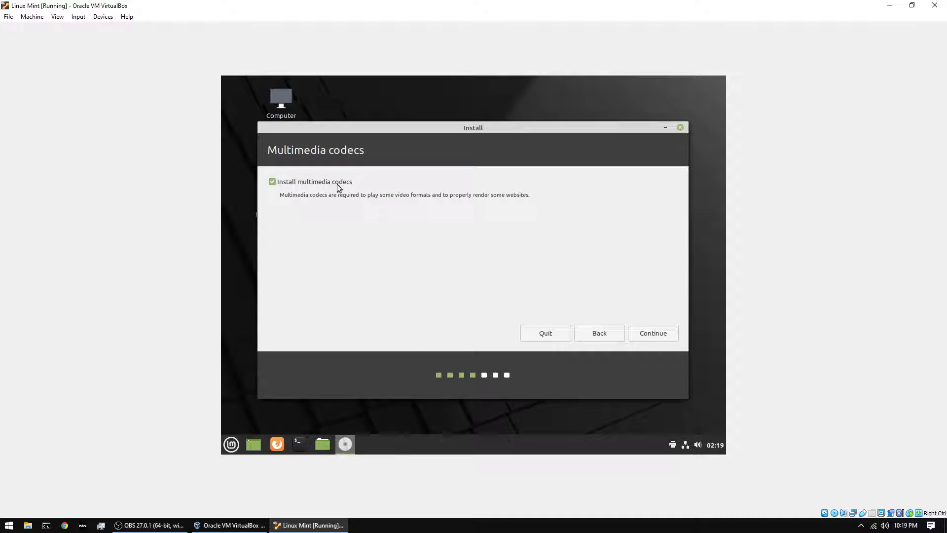
left_click(638, 335)
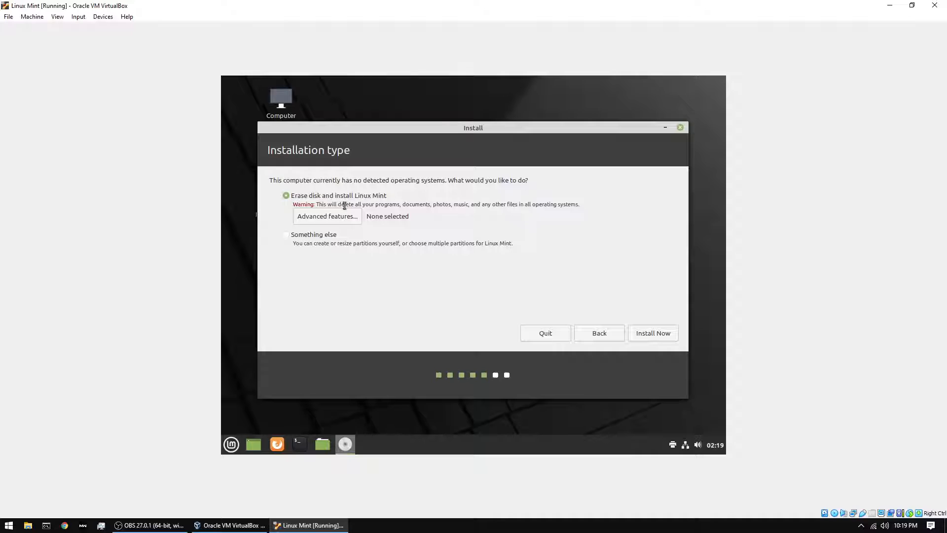
left_click(665, 335)
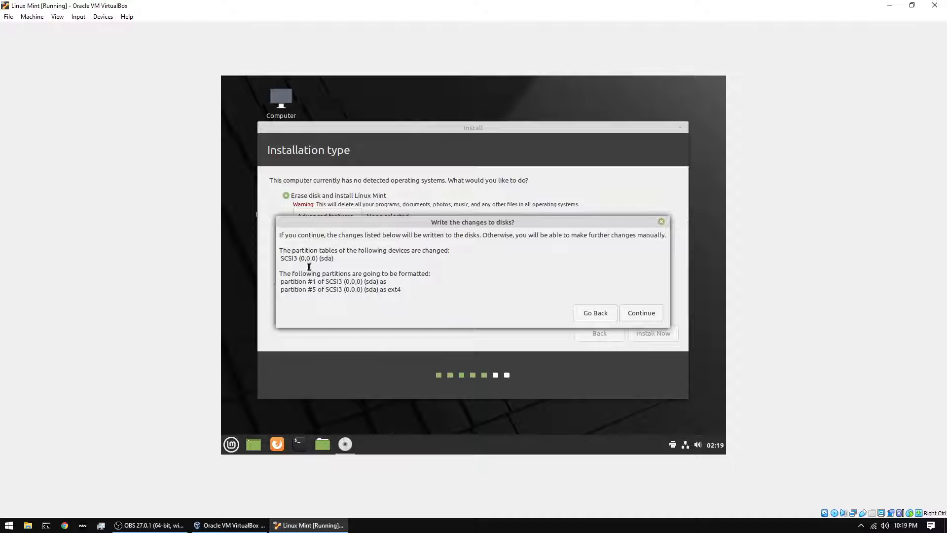
left_click(649, 316)
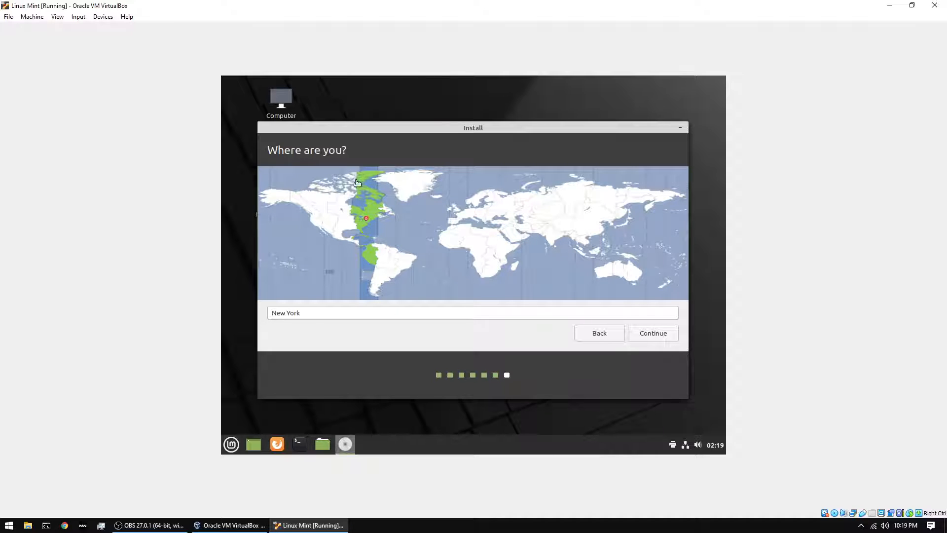
- Accept the New York time zone, enter the user's name and password, and start installing
left_click(661, 336)
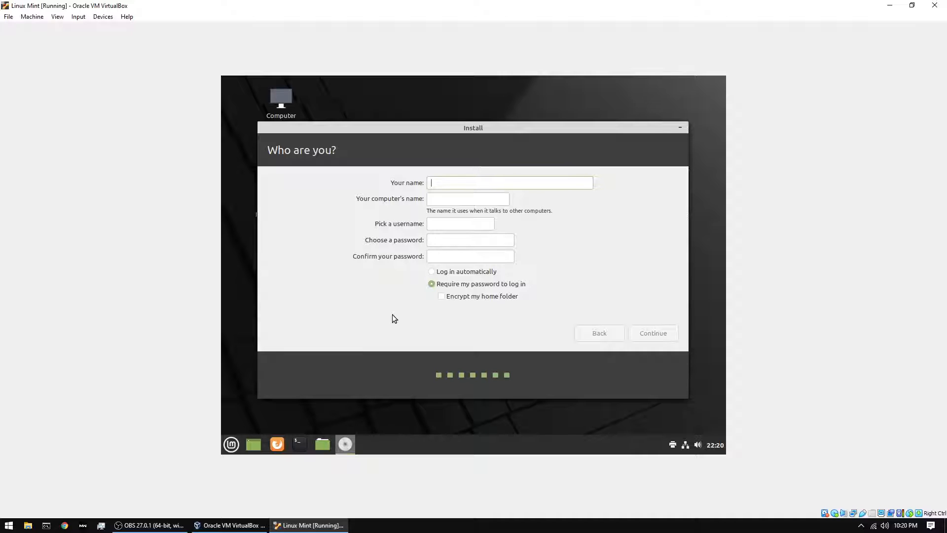
type("Matthew")
left_click(444, 238)
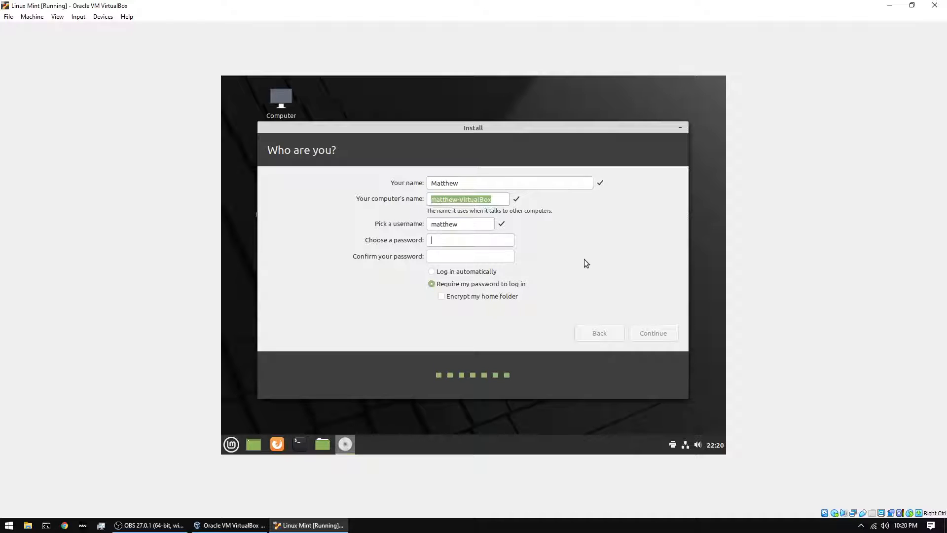
key("shift+Tab")
type("pa")
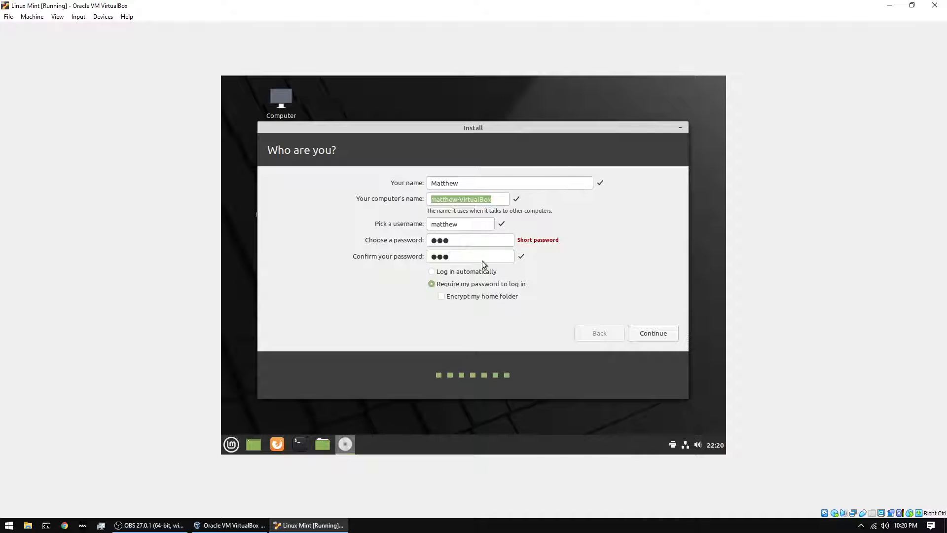
left_click(646, 333)
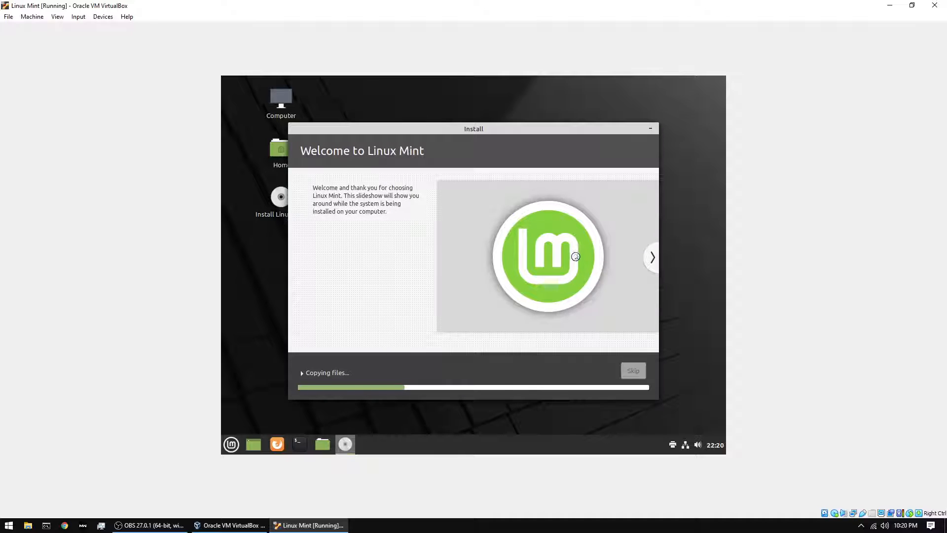
- Let the Linux Mint installation run to completion, then restart the VM into the installed system
left_click_drag(439, 130, 467, 139)
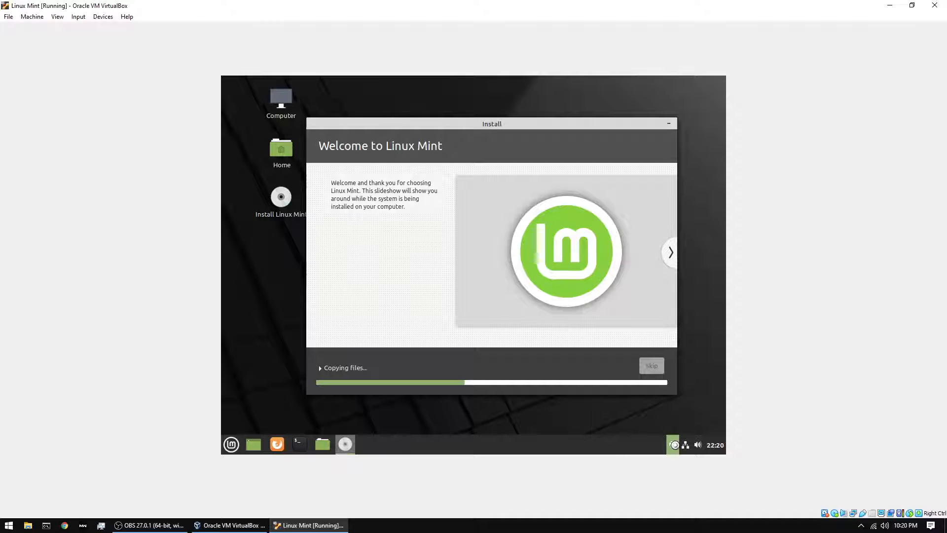
left_click(670, 253)
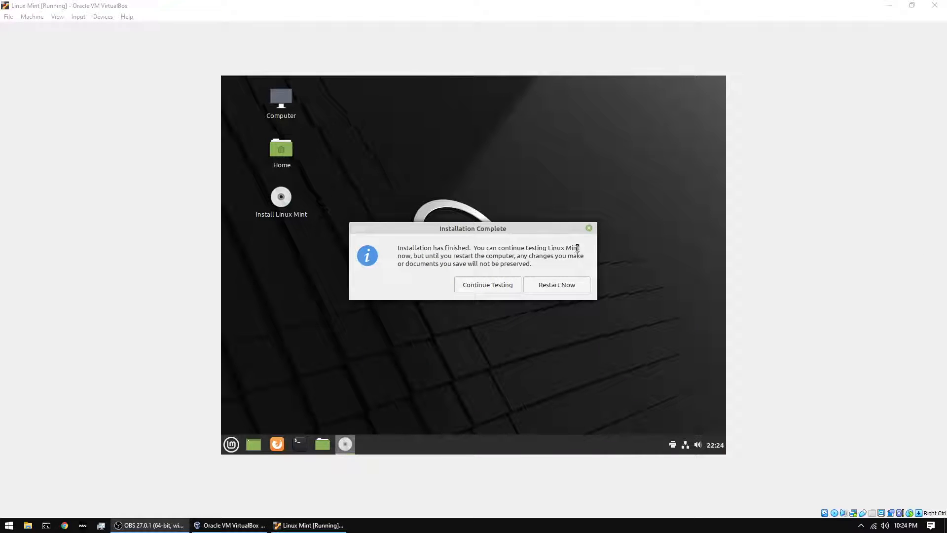
left_click(548, 291)
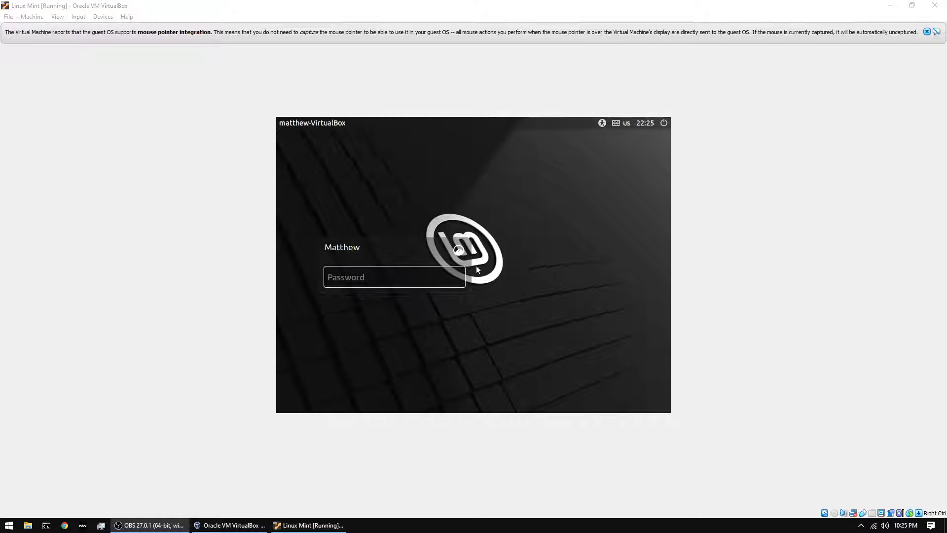
- Glance at the Devices > Optical Drives menu, then log in to Mint with the account password
left_click(435, 274)
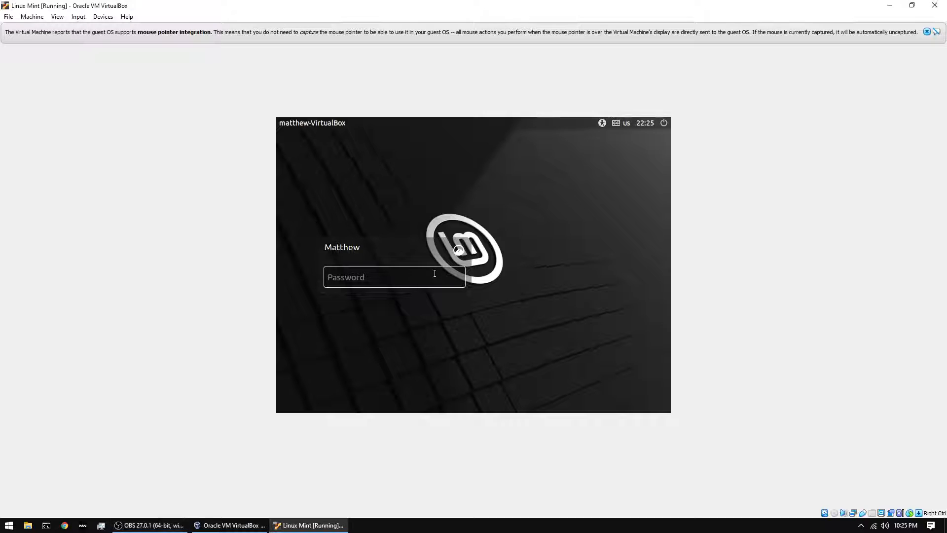
left_click(102, 17)
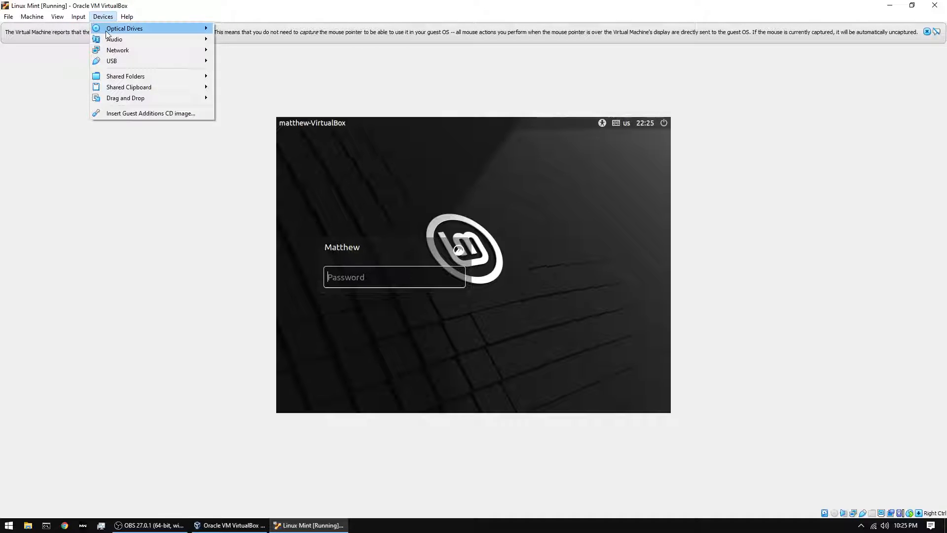
mouse_move(105, 30)
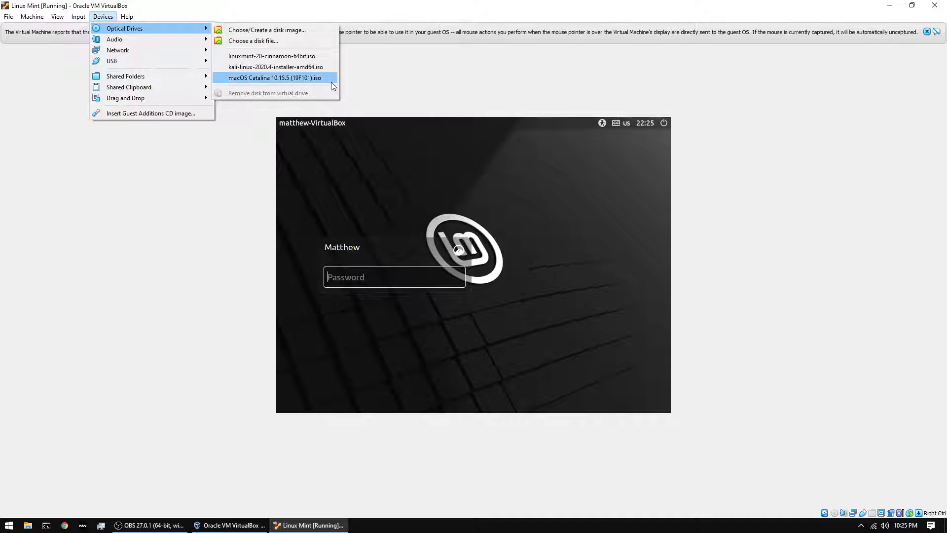
left_click(369, 137)
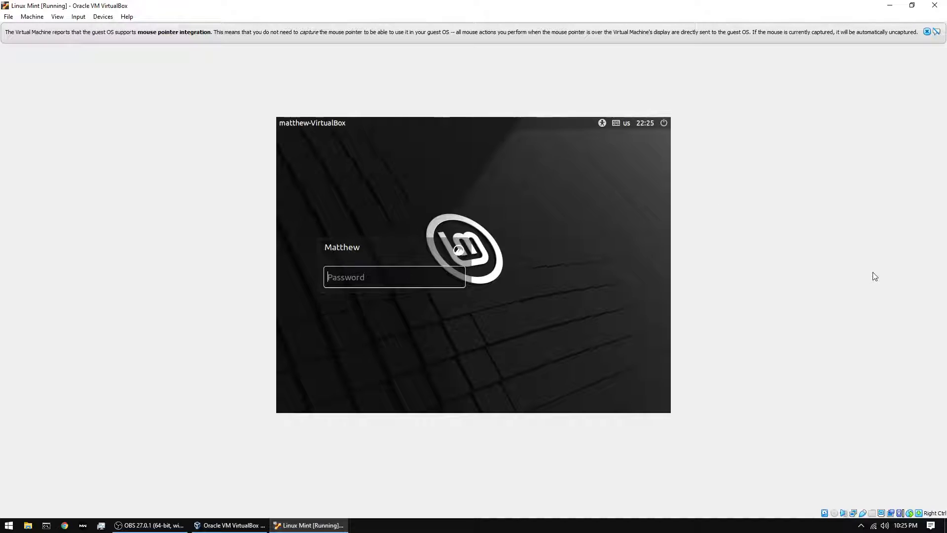
type("•••")
key("Return")
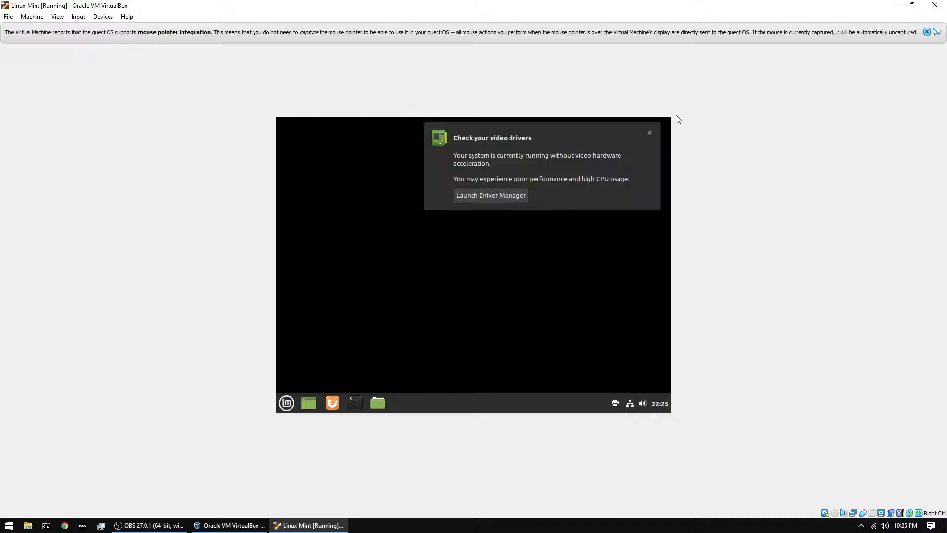
- Dismiss the video driver and connection notifications and move the Welcome window left
left_click(648, 132)
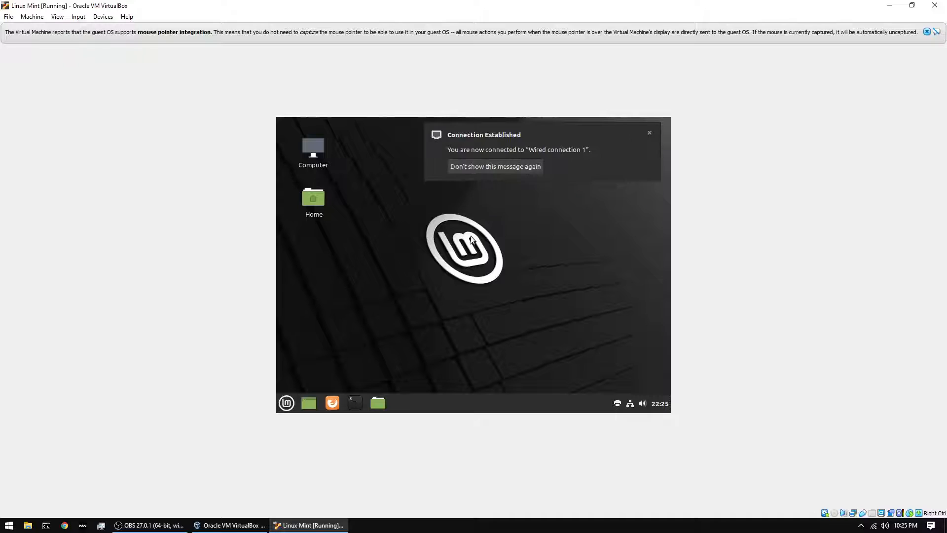
left_click(649, 133)
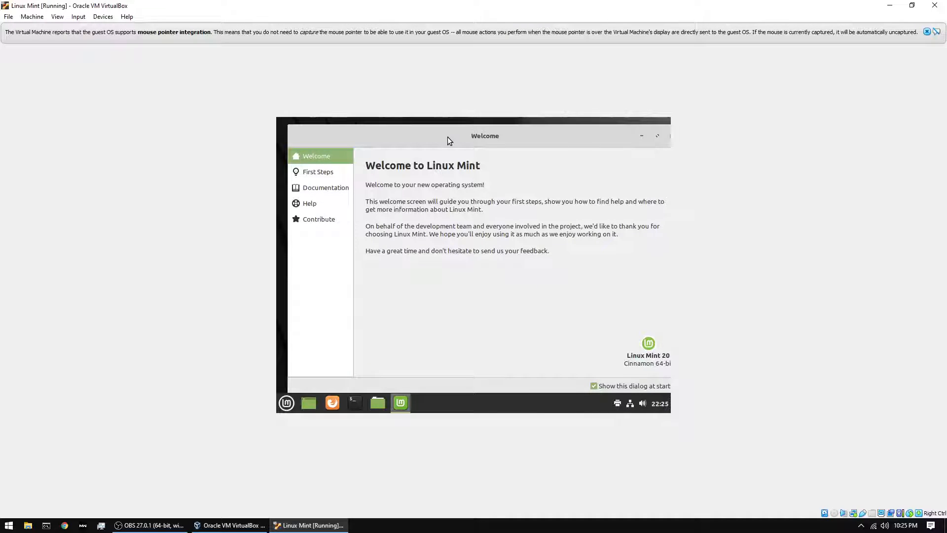
left_click_drag(448, 137, 410, 159)
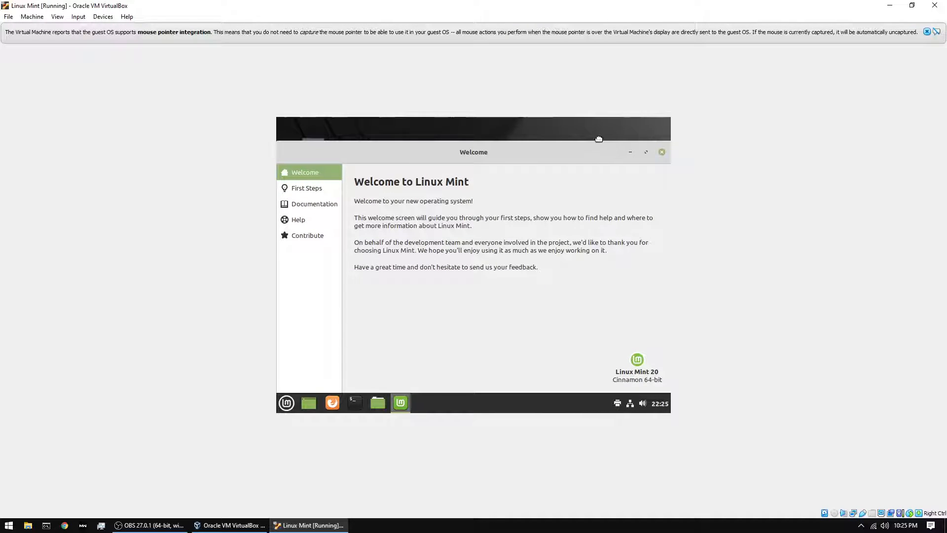
- Launch Software Manager from the Mint menu, look it over, then close it
left_click(295, 401)
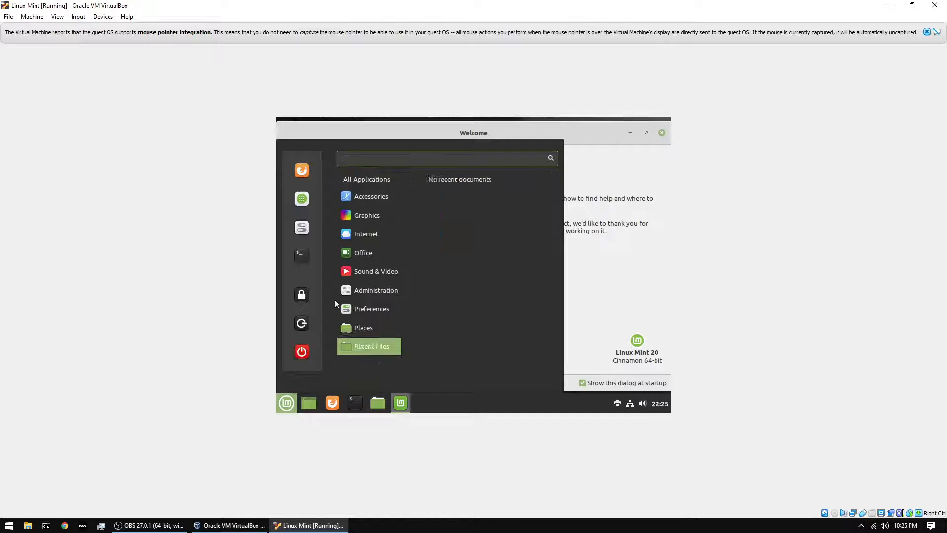
left_click(298, 202)
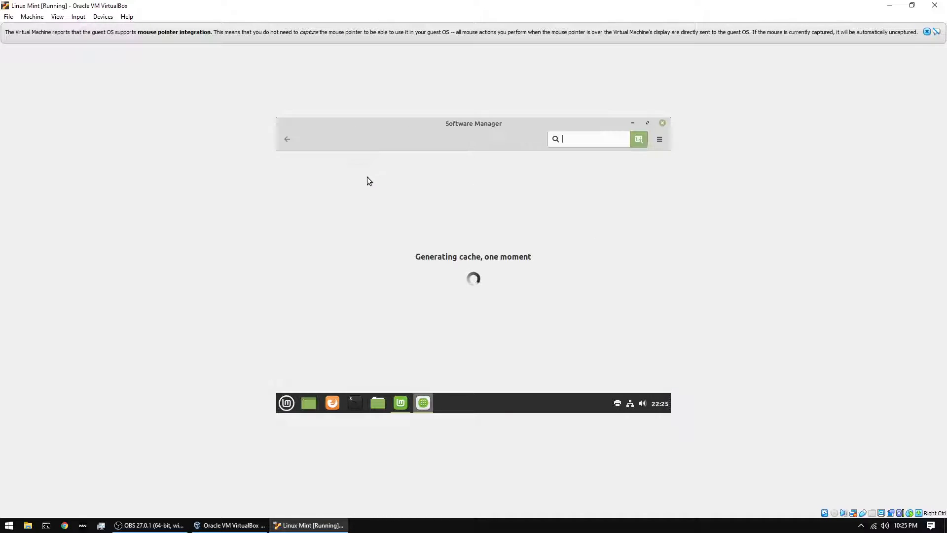
left_click(280, 408)
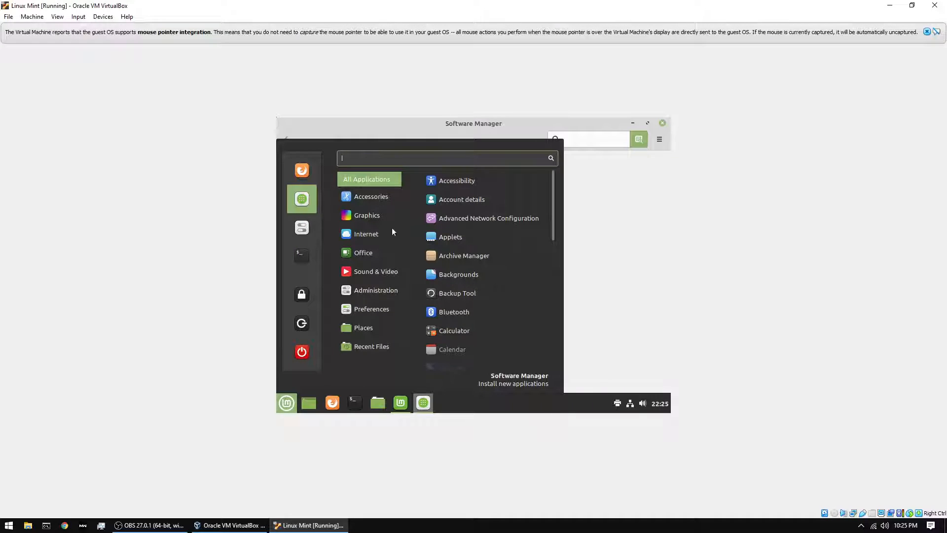
left_click(625, 232)
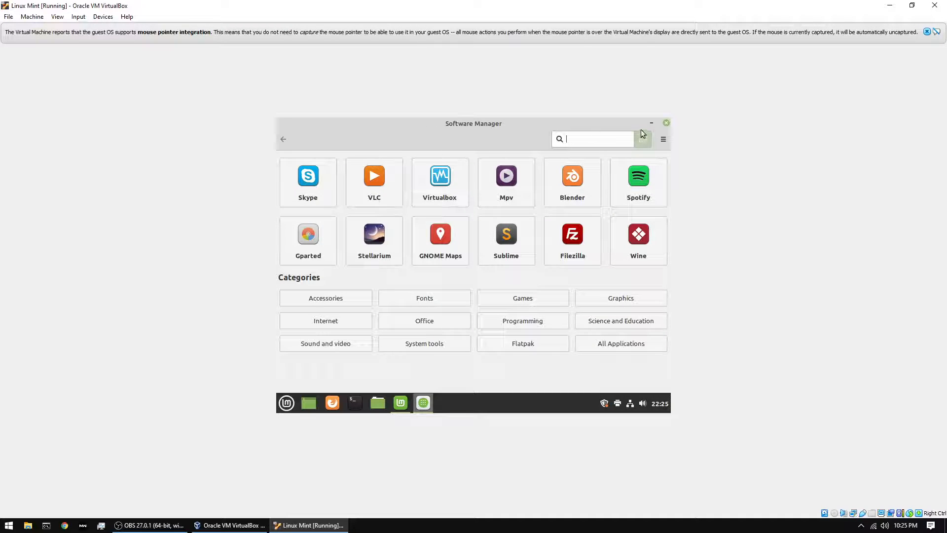
left_click(665, 123)
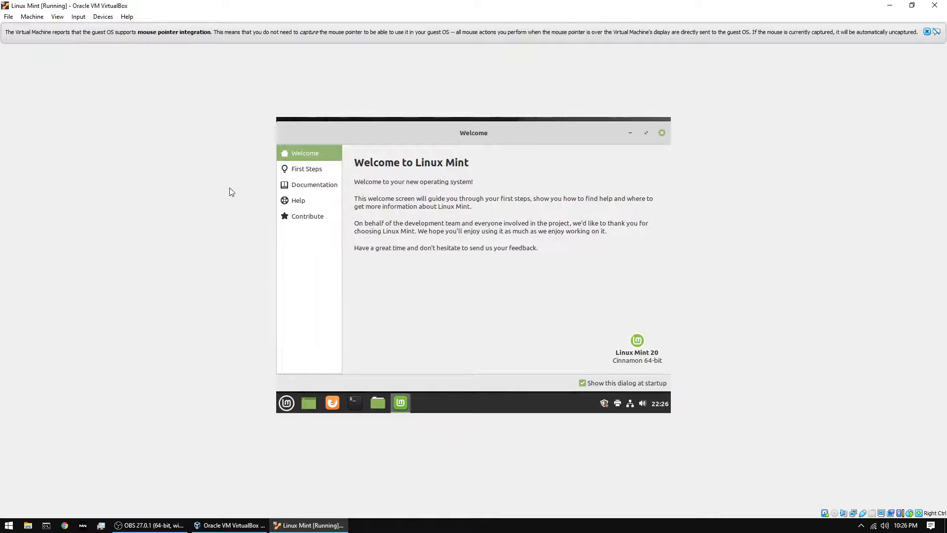
- Browse Welcome's First Steps, Documentation, Help and Contribute pages, then close Welcome
left_click(310, 169)
left_click(315, 185)
left_click(316, 200)
left_click(320, 213)
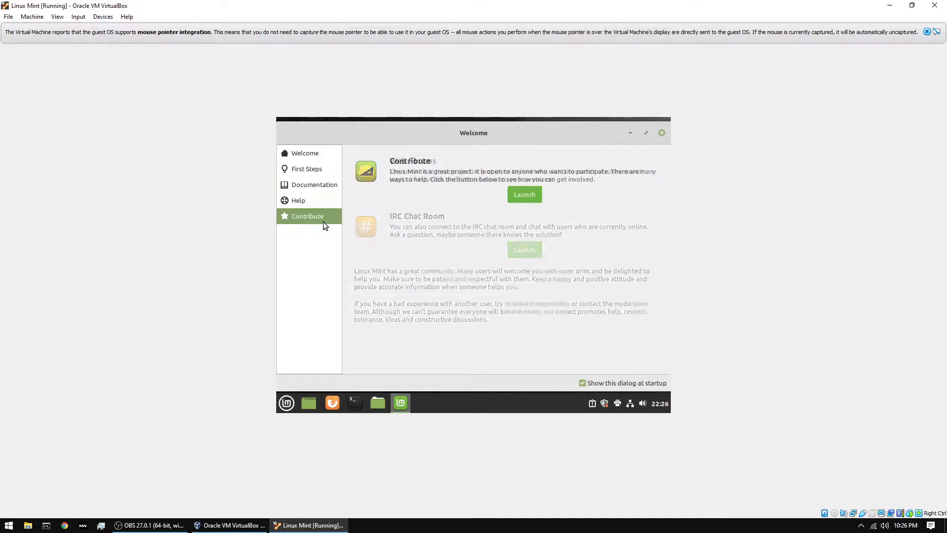
left_click(662, 133)
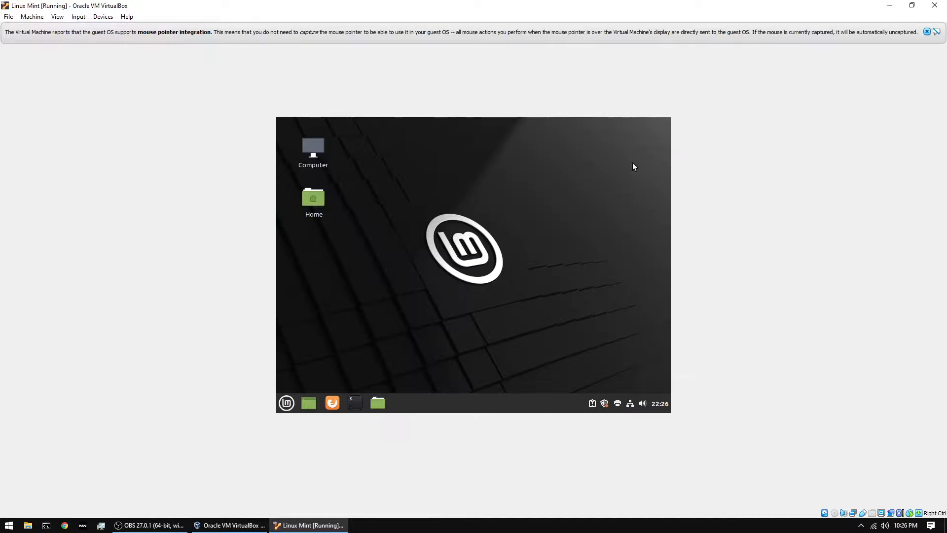